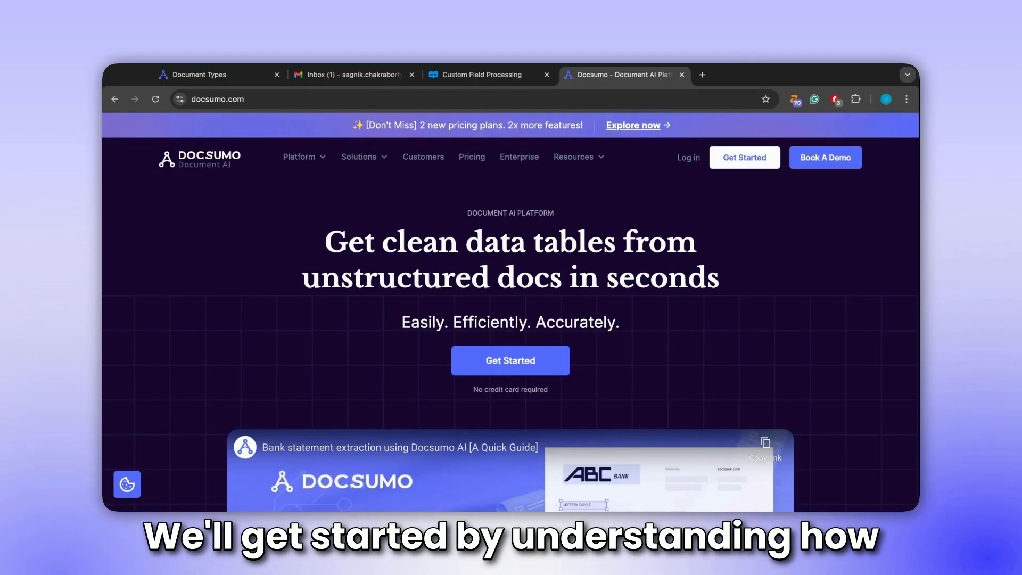
Step: Upload six statement files to the Bank Statements type and open the first one for review
{"action": "left_click", "coordinate": [248, 75]}
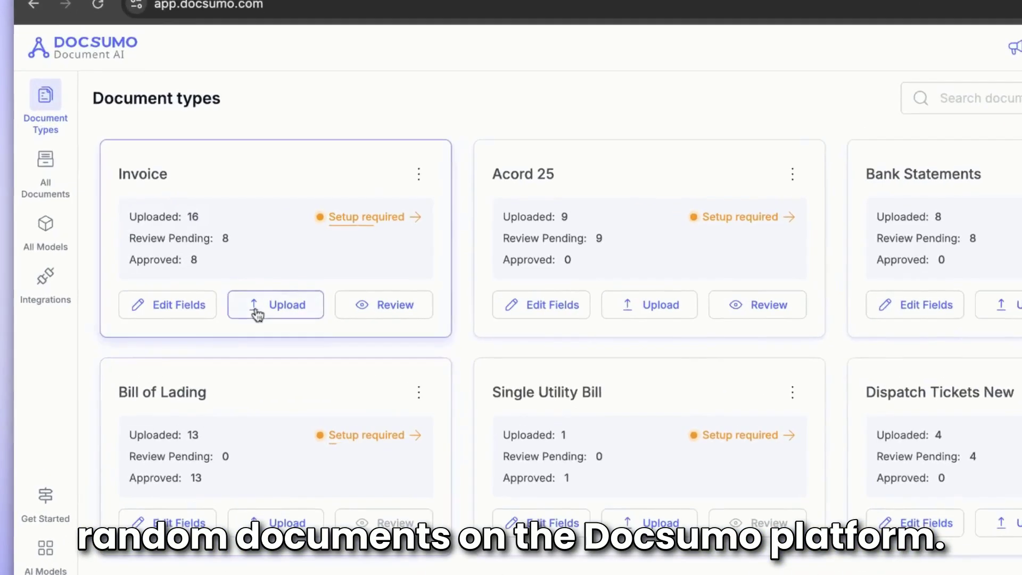
{"action": "left_click", "coordinate": [266, 293]}
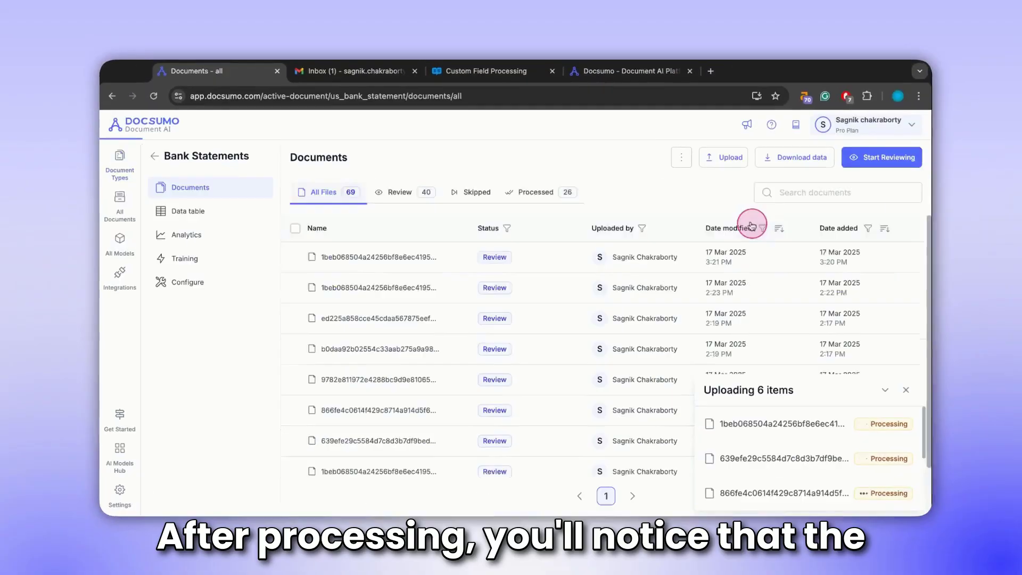
{"action": "left_click", "coordinate": [348, 257]}
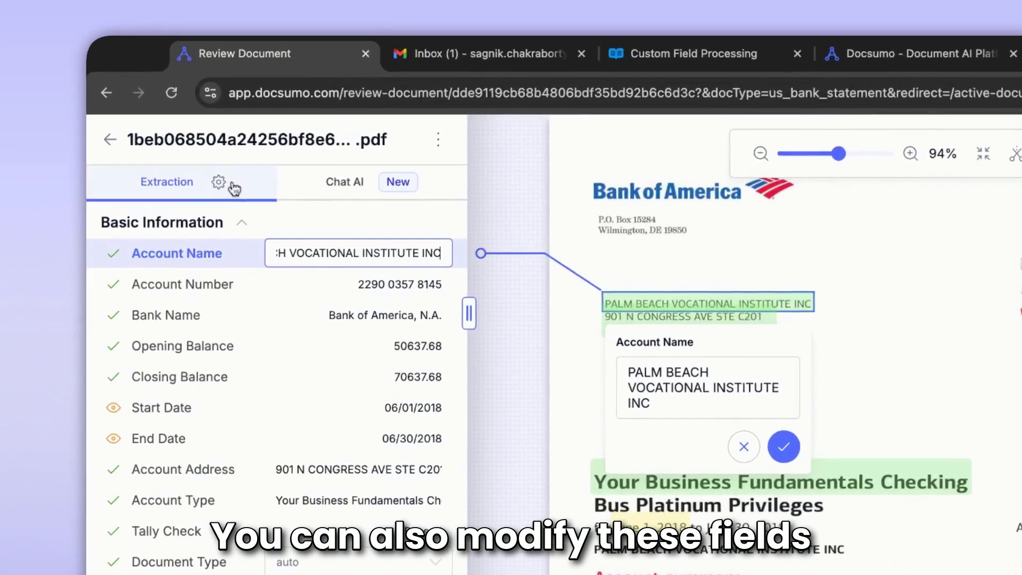
{"action": "left_click", "coordinate": [206, 171]}
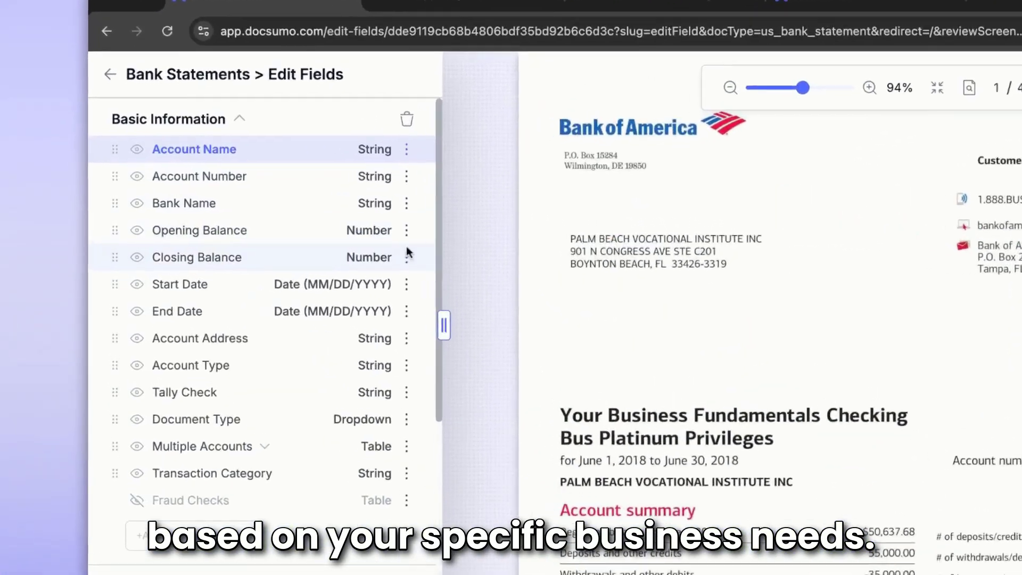
{"action": "left_click", "coordinate": [406, 256]}
{"action": "left_click", "coordinate": [477, 268]}
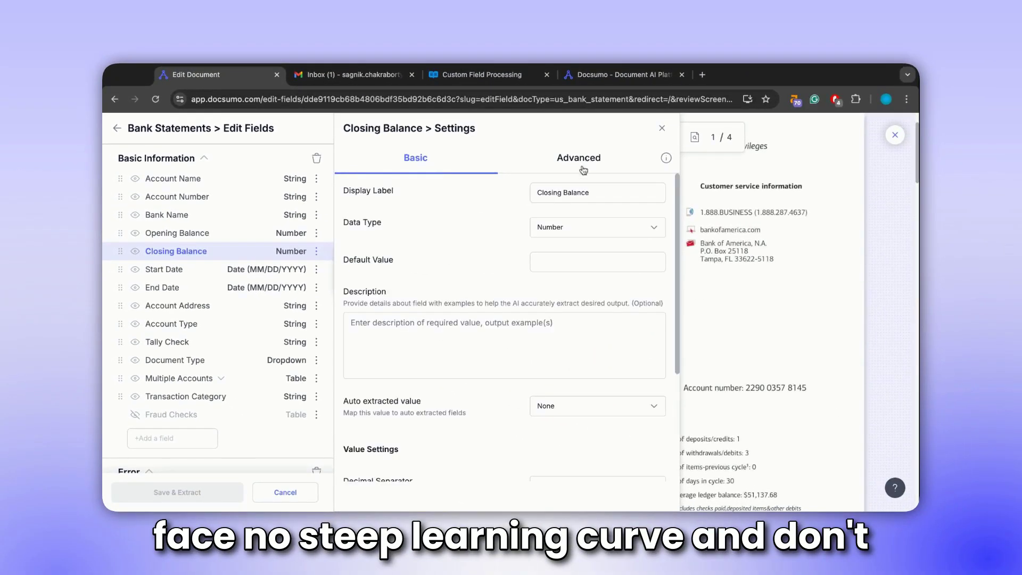
{"action": "left_click", "coordinate": [568, 228]}
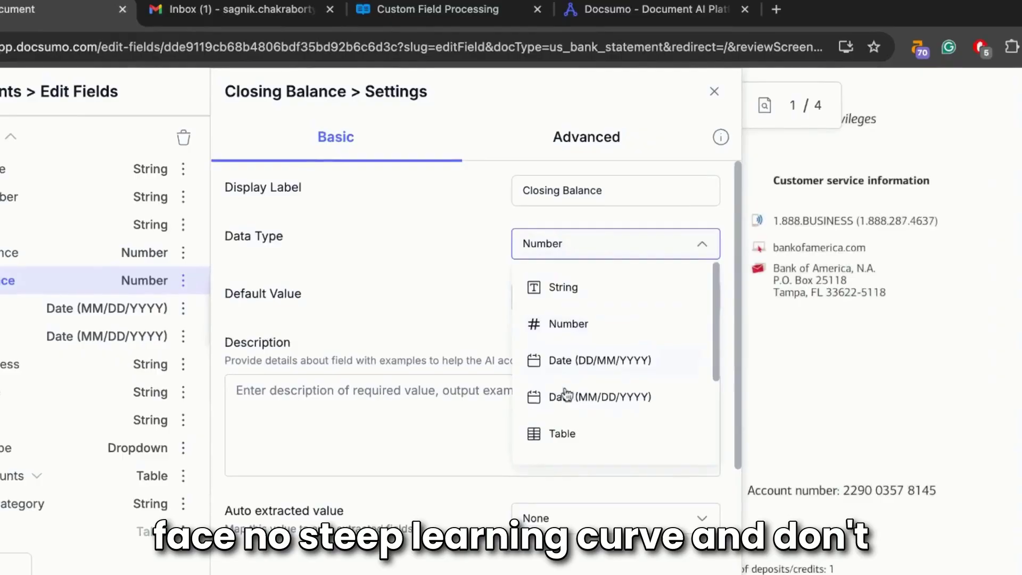
{"action": "scroll", "coordinate": [566, 395], "scroll_direction": "down", "scroll_amount": 3}
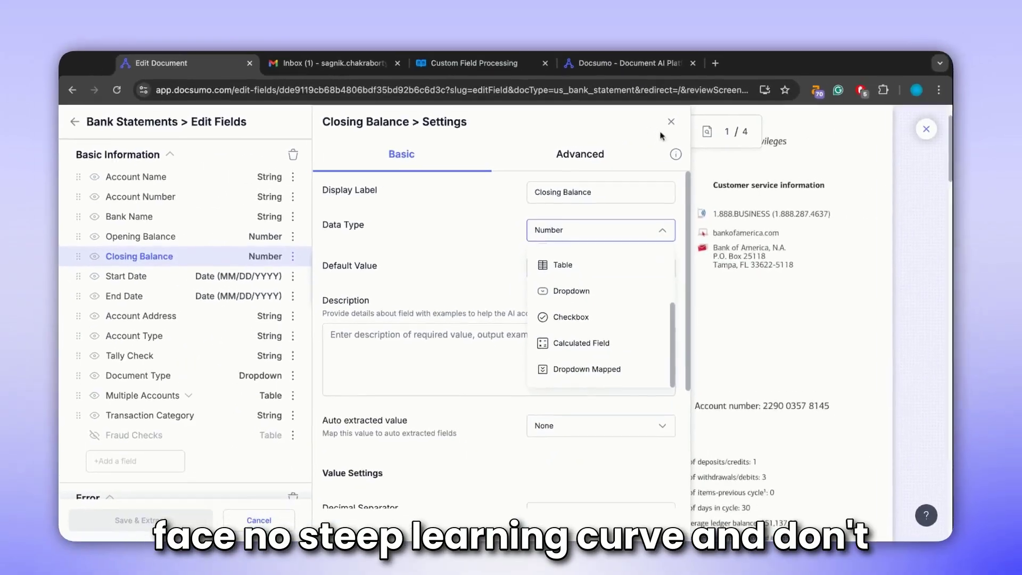
{"action": "left_click", "coordinate": [715, 91]}
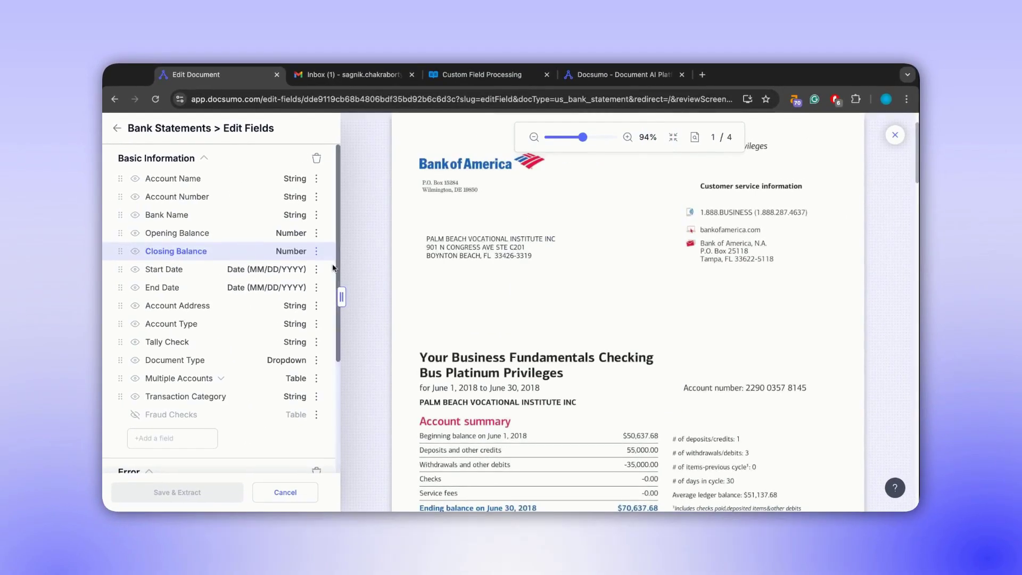
{"action": "scroll", "coordinate": [222, 309], "scroll_direction": "down", "scroll_amount": 4}
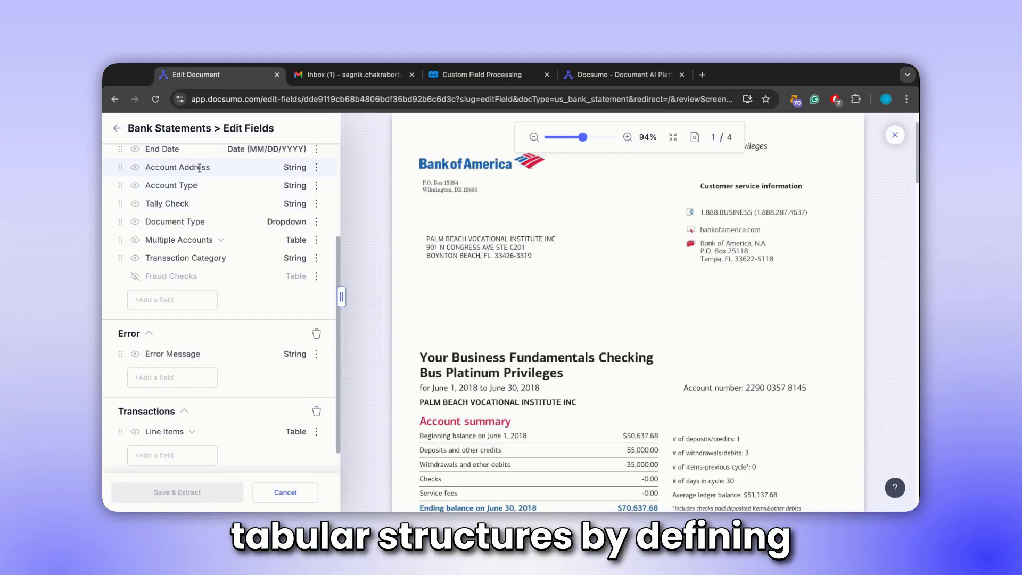
{"action": "key", "text": "alt+Left"}
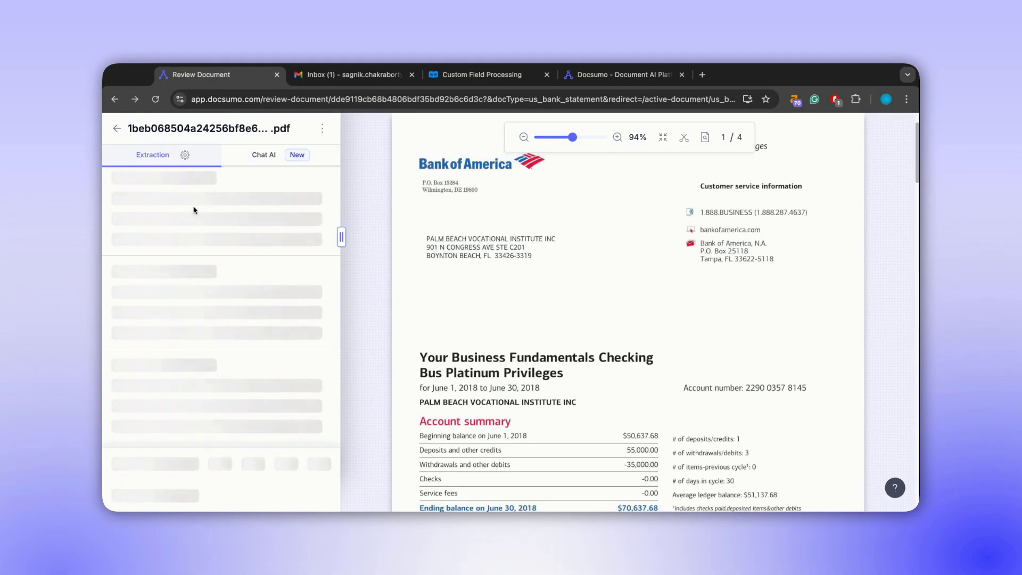
Step: Select the credit column prompt in Line Items advanced settings, then confirm Save & Extract
{"action": "left_click", "coordinate": [185, 154]}
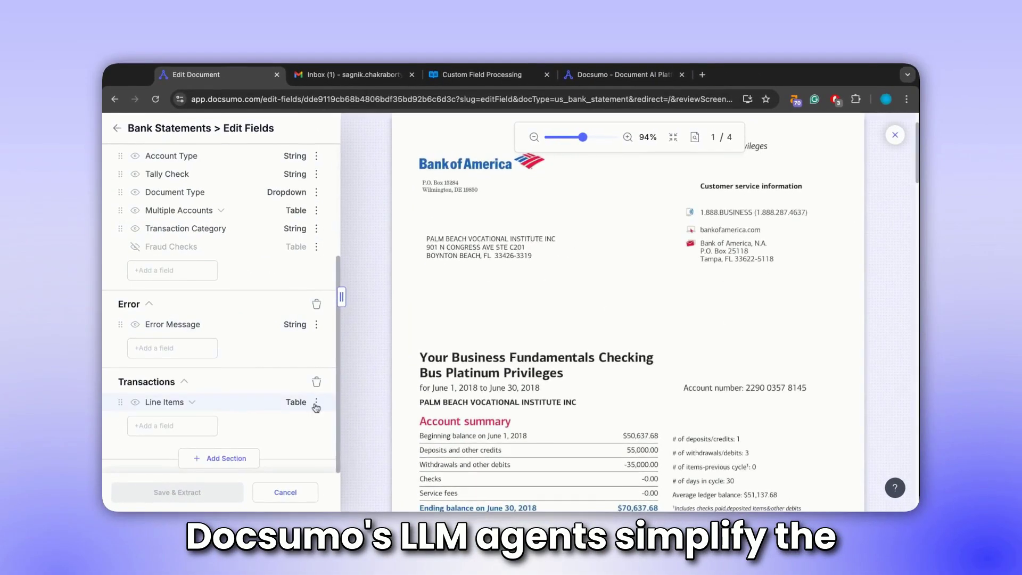
{"action": "left_click", "coordinate": [316, 405]}
{"action": "left_click", "coordinate": [370, 409]}
{"action": "left_click", "coordinate": [579, 158]}
{"action": "scroll", "coordinate": [482, 409], "scroll_direction": "down", "scroll_amount": 5}
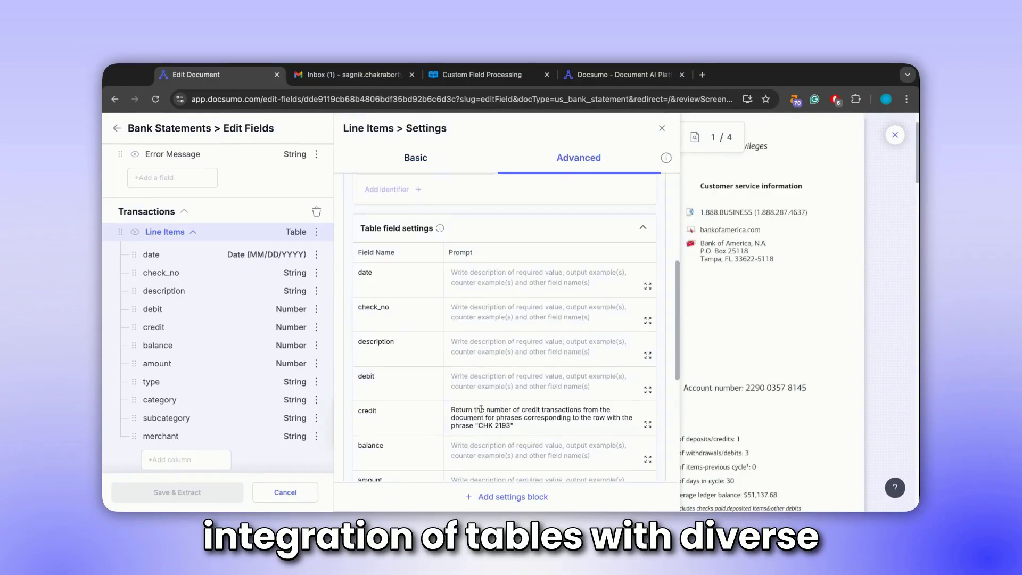
{"action": "triple_click", "coordinate": [481, 409]}
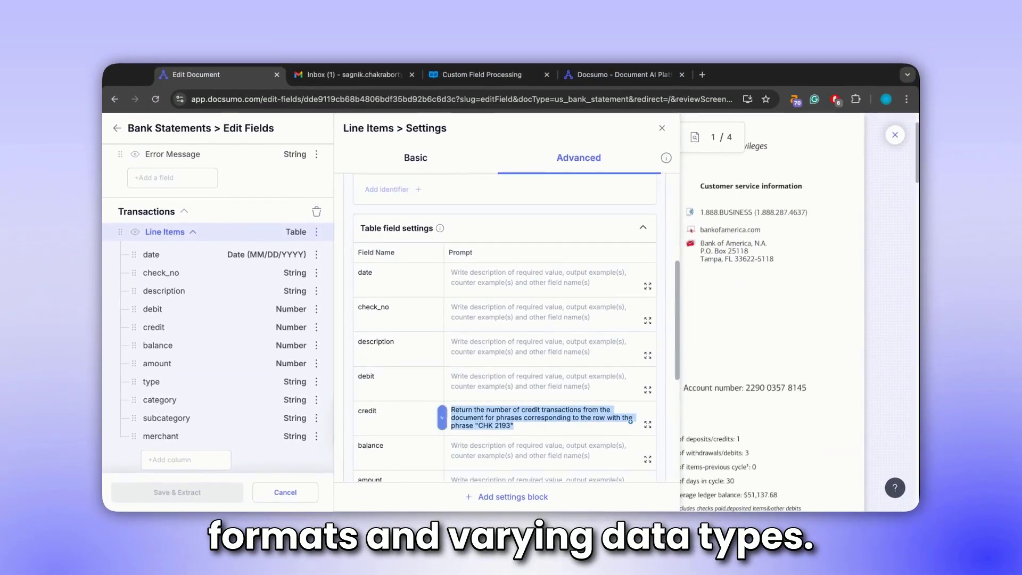
{"action": "left_click", "coordinate": [428, 430]}
{"action": "left_click", "coordinate": [177, 492]}
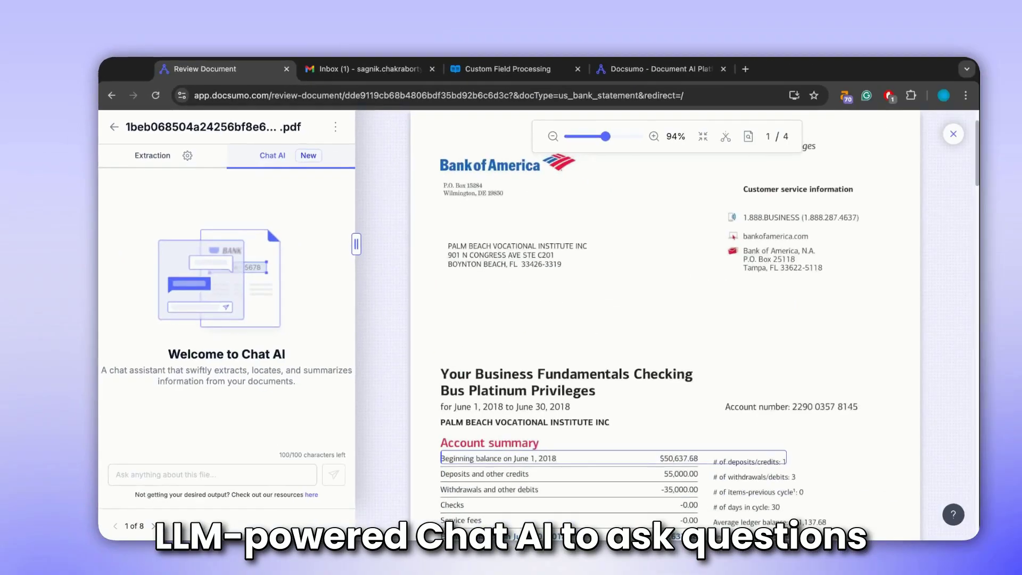
Step: Ask Chat AI 'Return the total number of credit transactions received from Lukach Interior'
{"action": "left_click", "coordinate": [187, 451]}
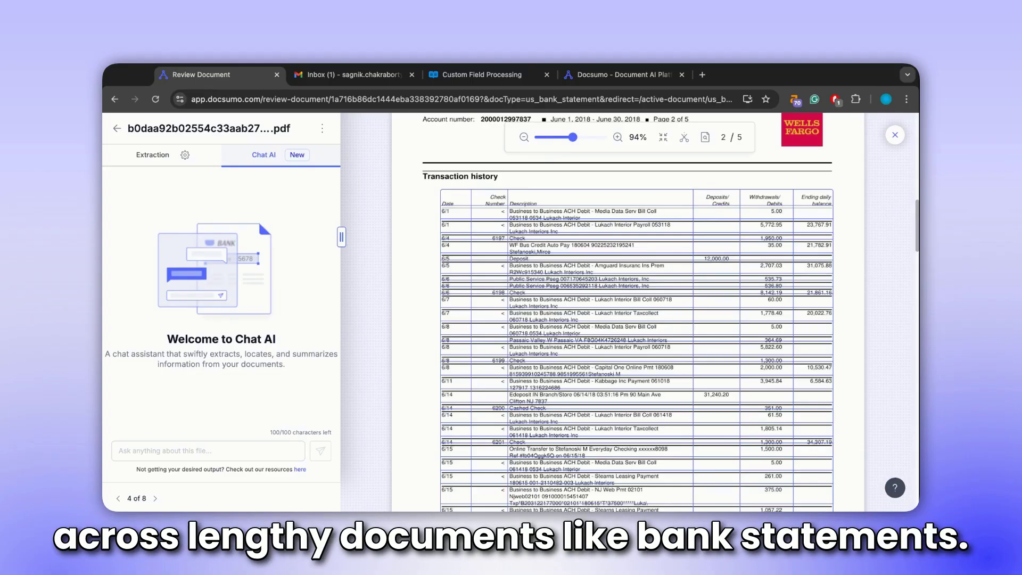
{"action": "left_click", "coordinate": [179, 456]}
{"action": "type", "text": "Return the tio"}
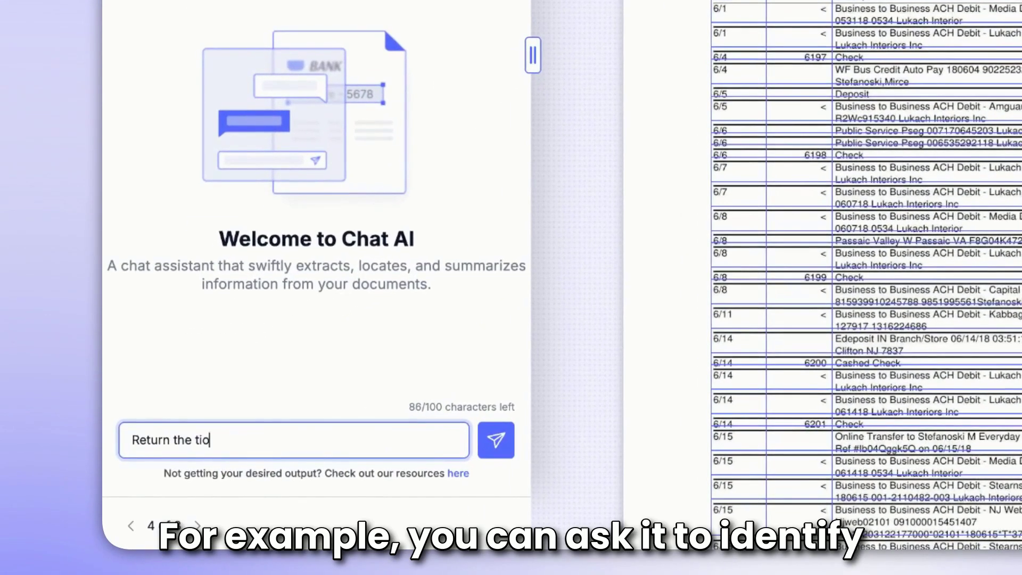
{"action": "key", "text": "BackSpace"}
{"action": "key", "text": "BackSpace"}
{"action": "type", "text": "otal numbe"}
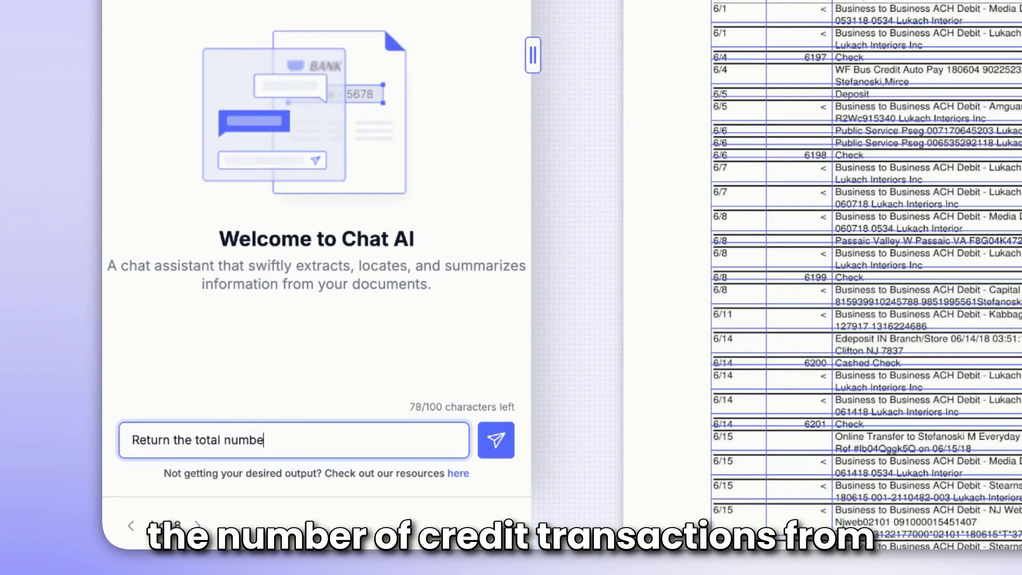
{"action": "type", "text": "r of credit tran"}
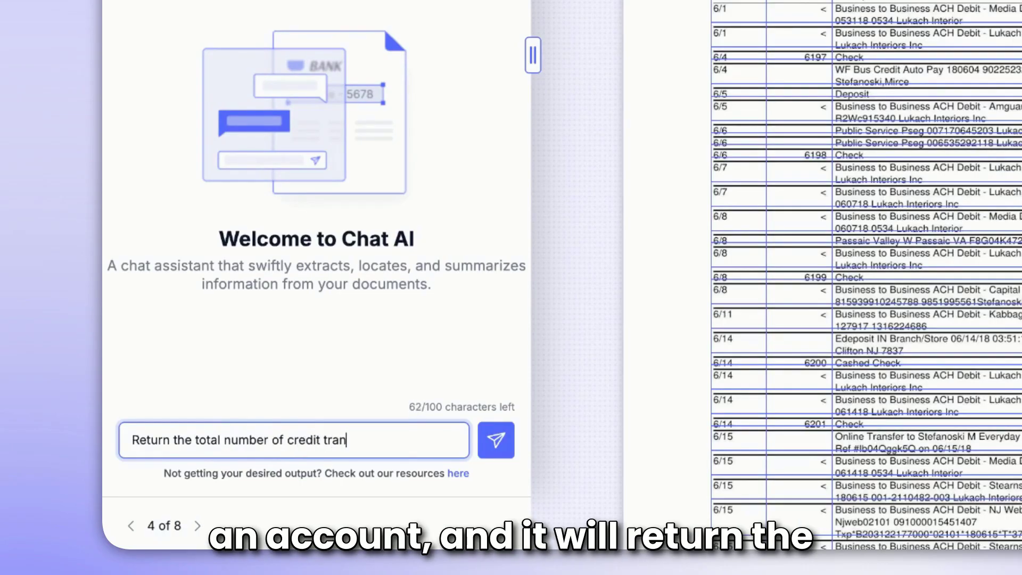
{"action": "type", "text": "sactions recei"}
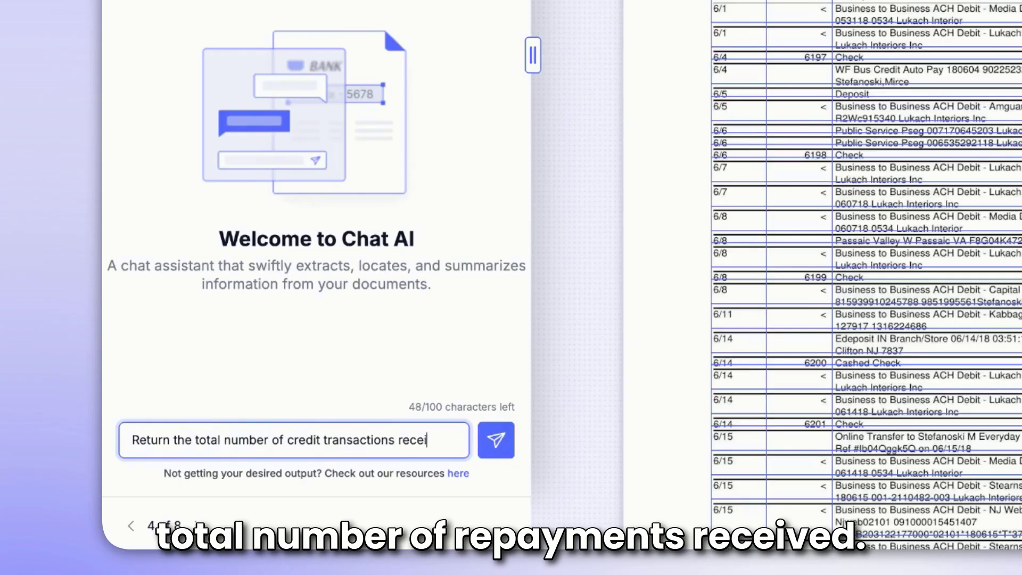
{"action": "type", "text": "ved from Lukack"}
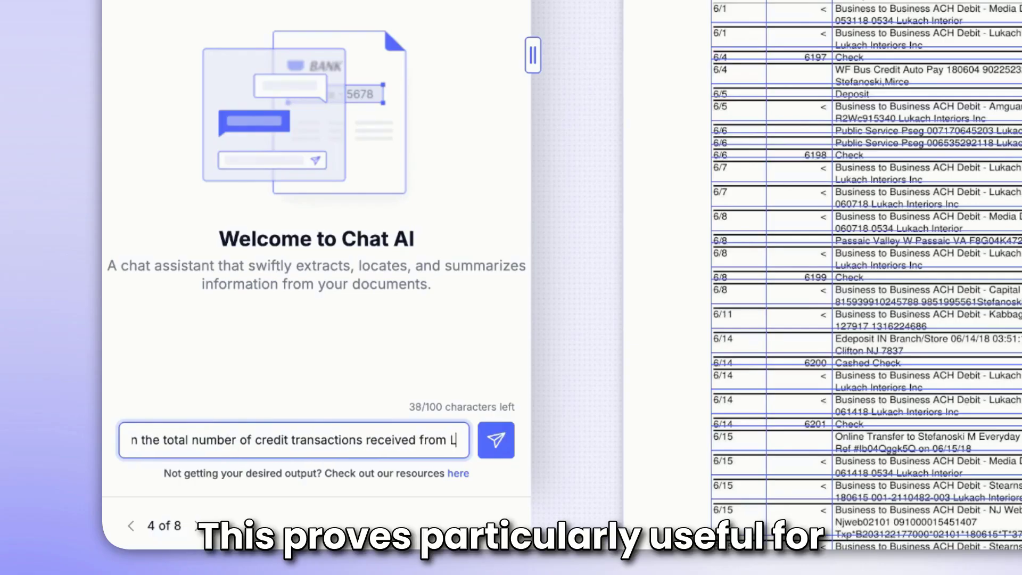
{"action": "type", "text": " Interiro"}
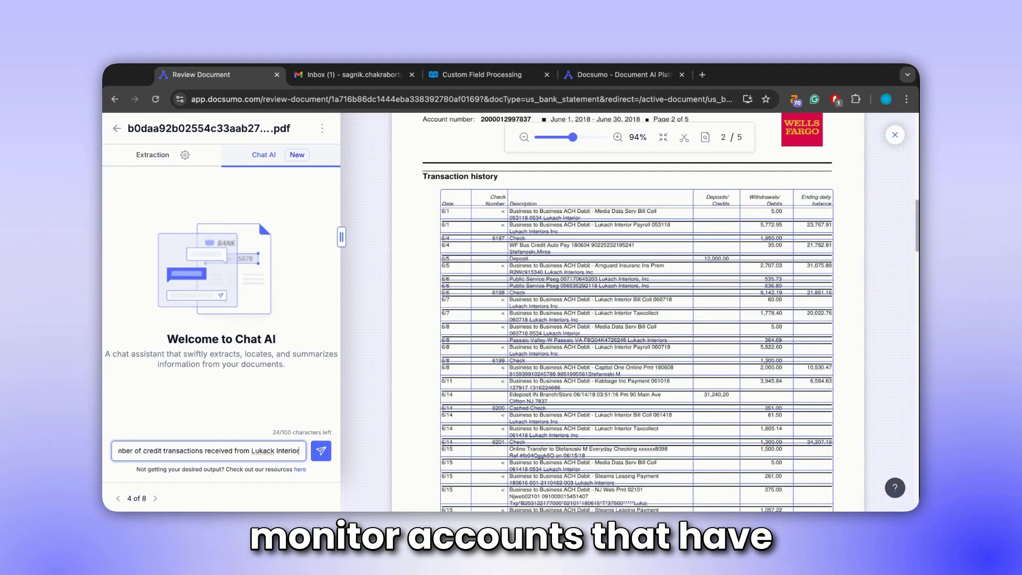
{"action": "key", "text": "Return"}
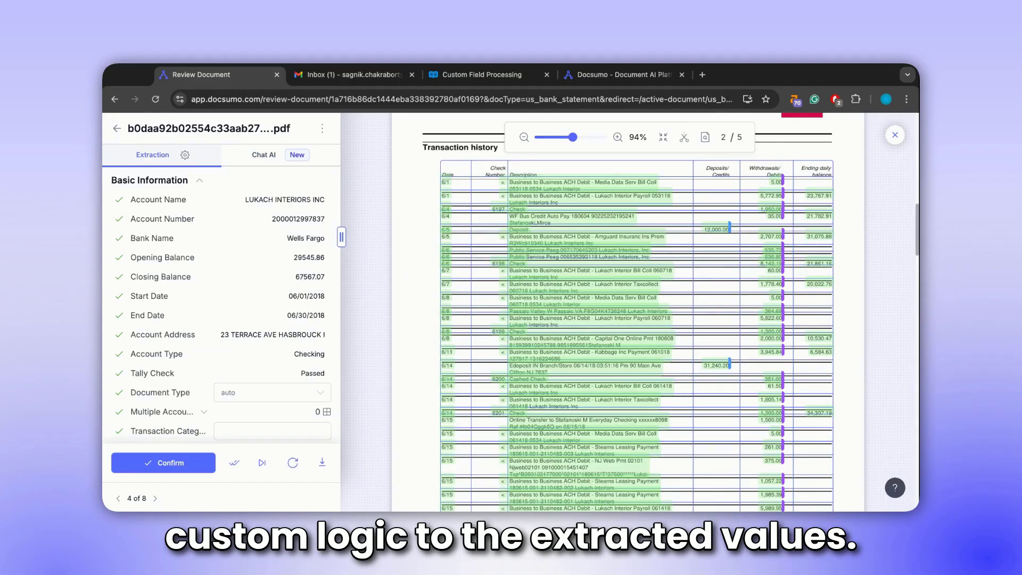
Step: Open Account Name's advanced custom post-processing settings and browse the Custom Field Processing documentation
{"action": "left_click", "coordinate": [185, 155]}
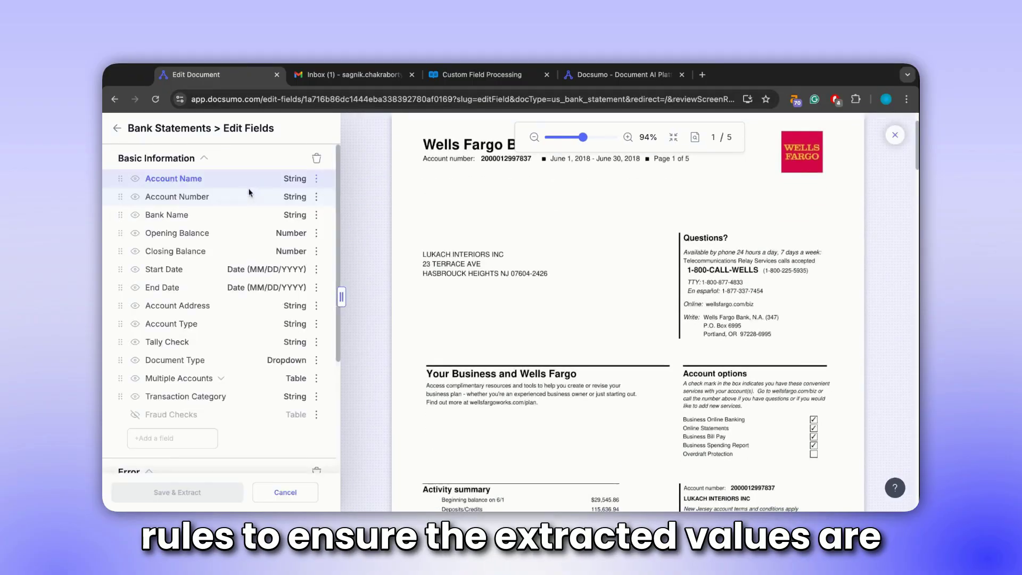
{"action": "left_click", "coordinate": [317, 179]}
{"action": "left_click", "coordinate": [357, 187]}
{"action": "left_click", "coordinate": [567, 163]}
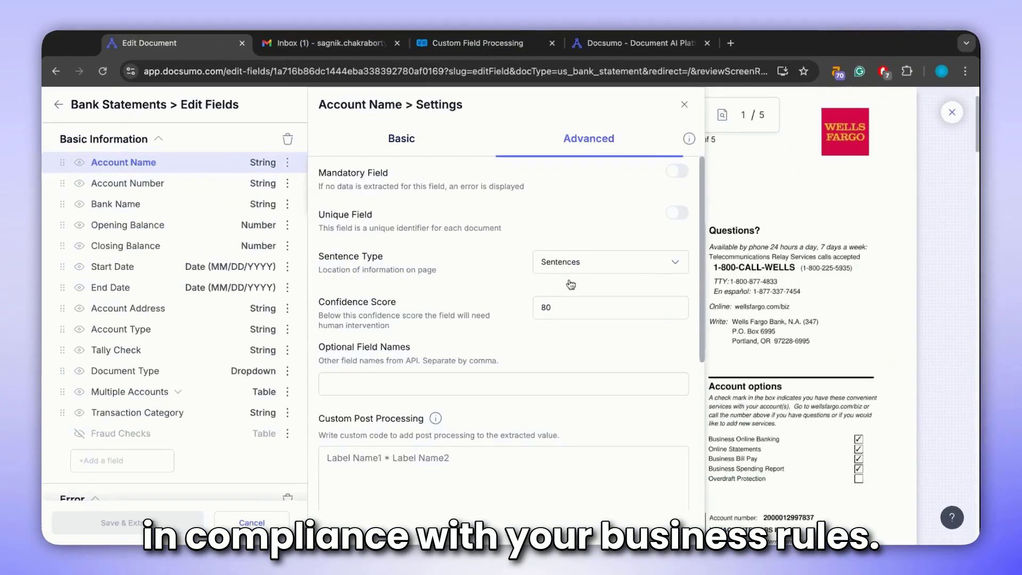
{"action": "scroll", "coordinate": [528, 367], "scroll_direction": "down", "scroll_amount": 5}
{"action": "left_click", "coordinate": [425, 269]}
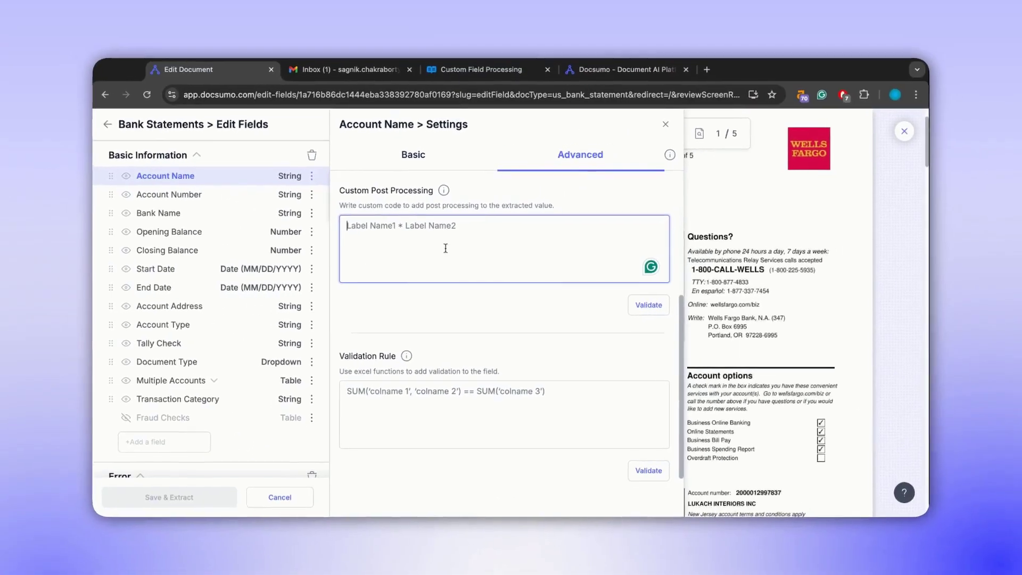
{"action": "left_click", "coordinate": [511, 78]}
{"action": "scroll", "coordinate": [511, 319], "scroll_direction": "down", "scroll_amount": 3}
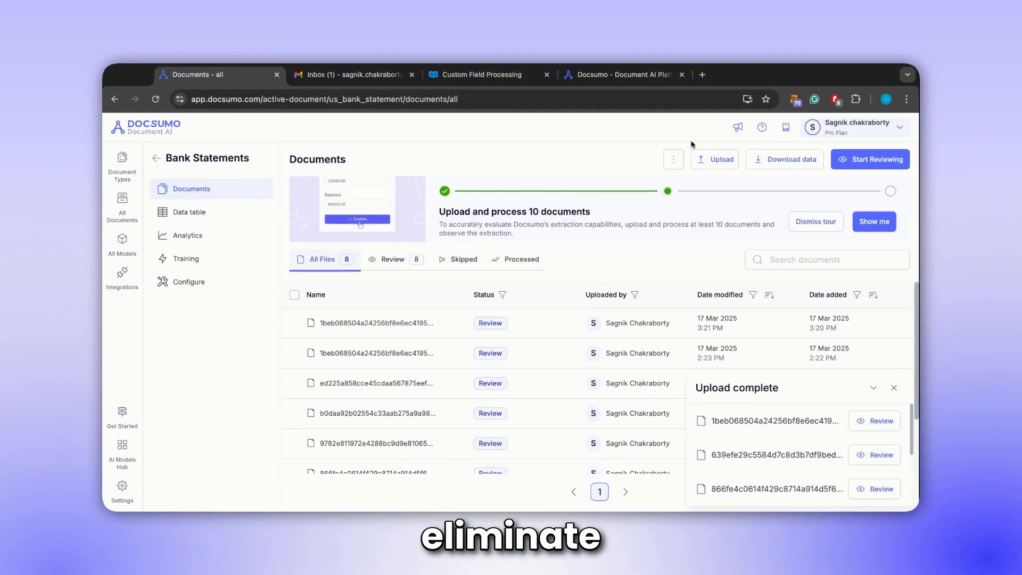
Step: Choose Upload > Upload file on the Documents page to bring up the upload dialog
{"action": "left_click", "coordinate": [721, 160]}
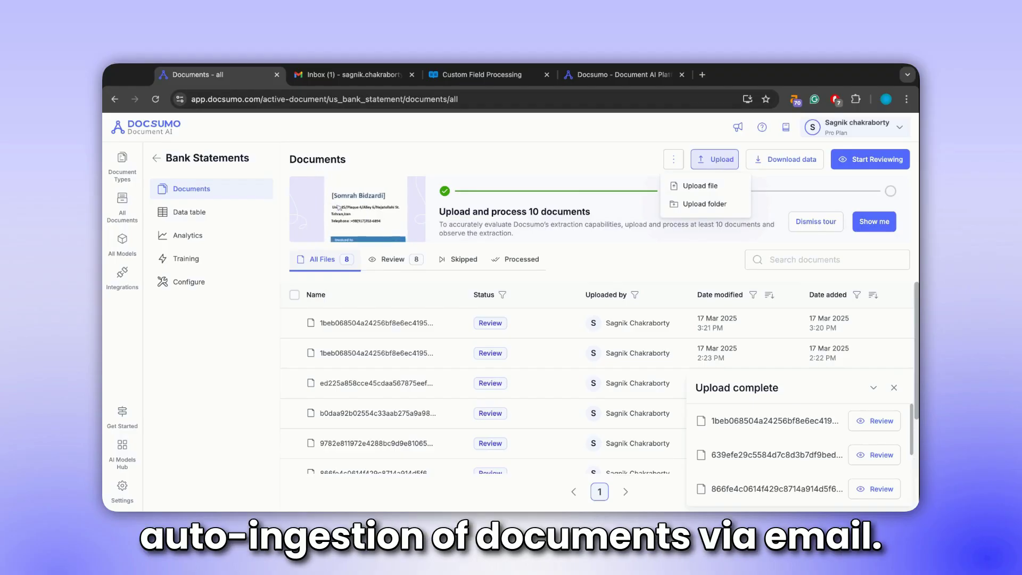
{"action": "left_click", "coordinate": [702, 186]}
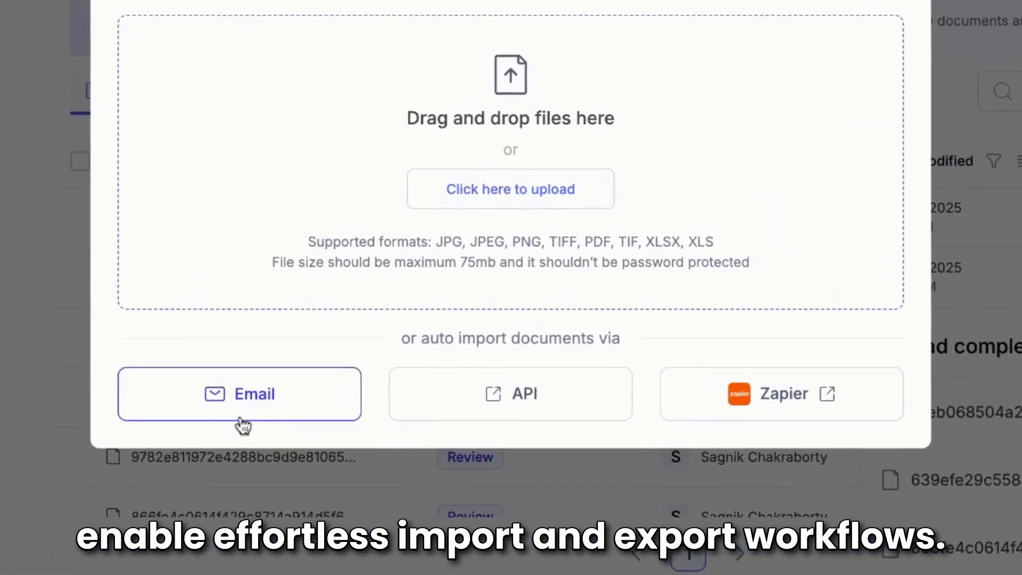
{"action": "left_click", "coordinate": [375, 422]}
{"action": "left_click", "coordinate": [691, 461]}
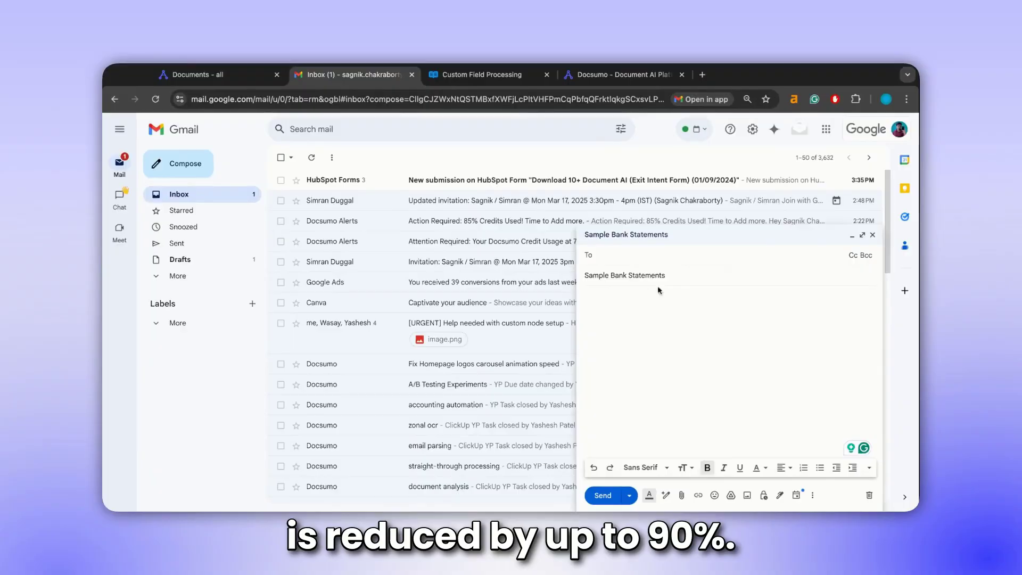
{"action": "left_click", "coordinate": [599, 255]}
{"action": "key", "text": "ctrl+v"}
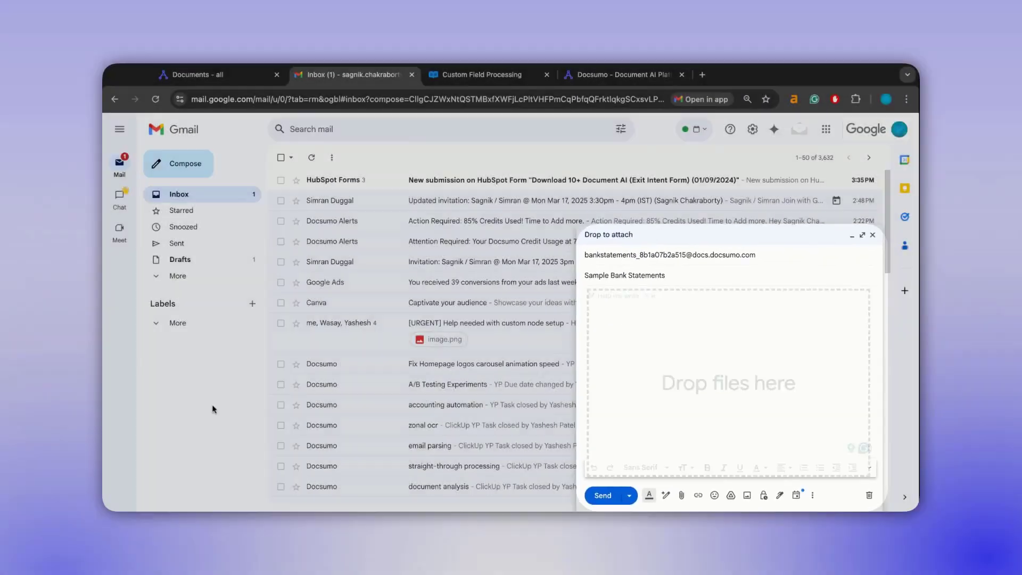
{"action": "left_click_drag", "start_coordinate": [212, 404], "coordinate": [639, 438]}
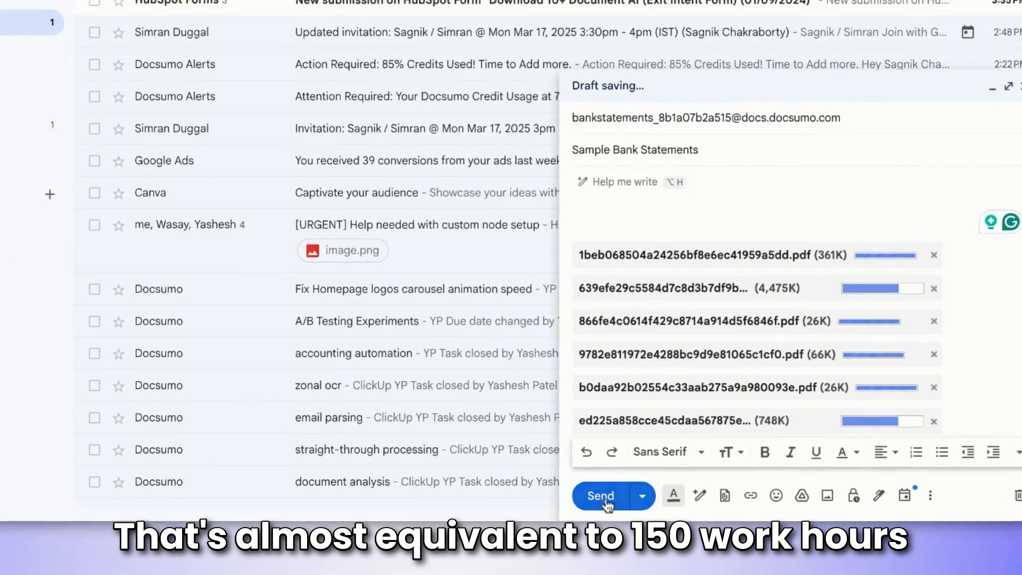
{"action": "left_click", "coordinate": [602, 497]}
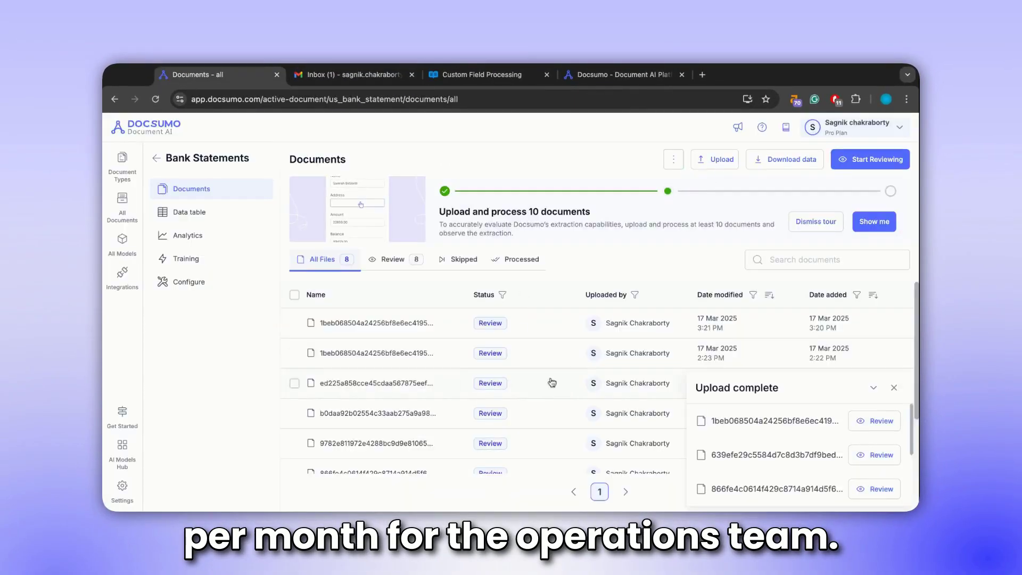
Step: Close the Upload complete panel to return to the Bank Statements documents list
{"action": "left_click", "coordinate": [894, 387]}
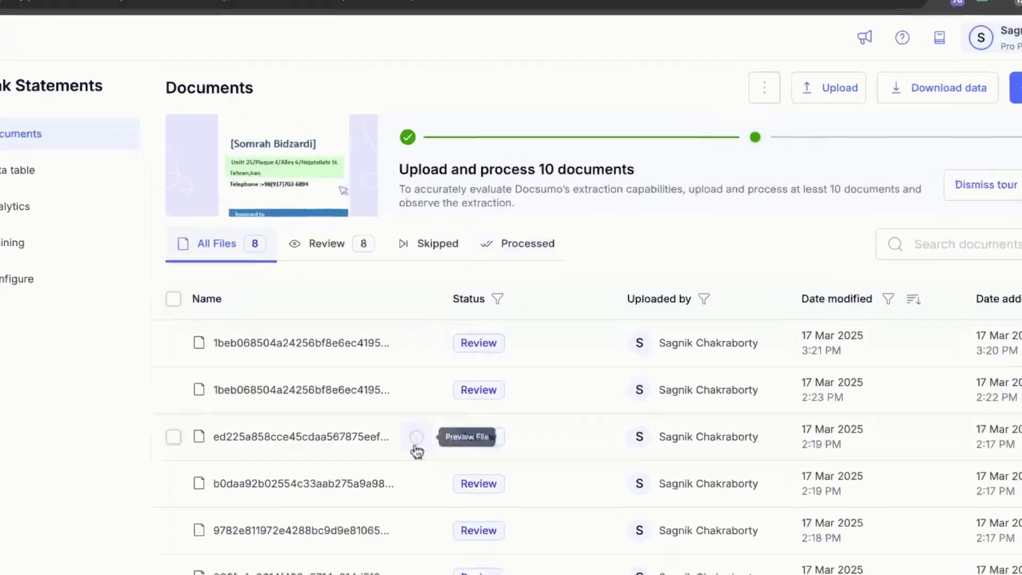